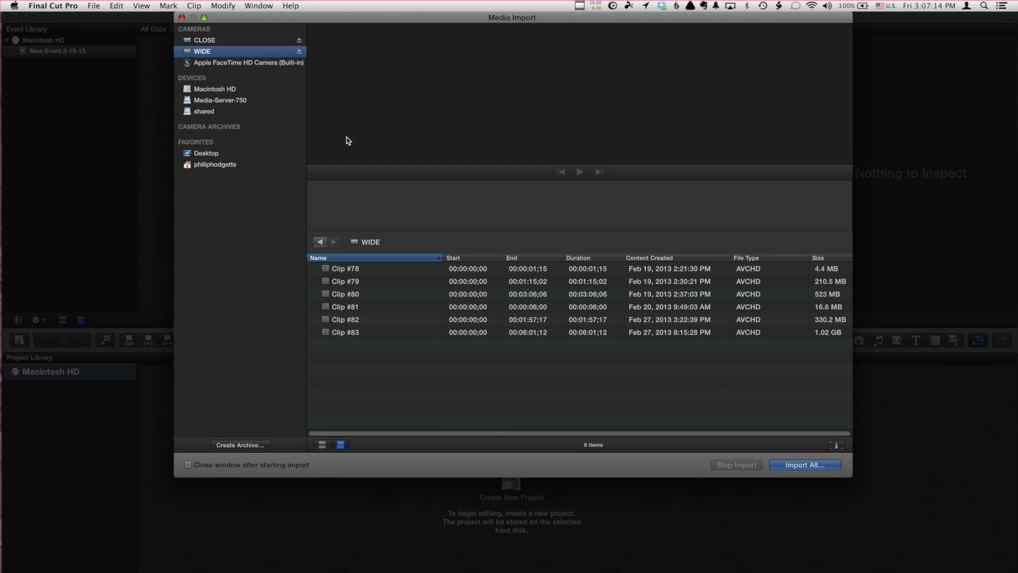
- Import Clip #83 from the WIDE card into a new event called 'LACPUG Interview Demo'
left_click(420, 334)
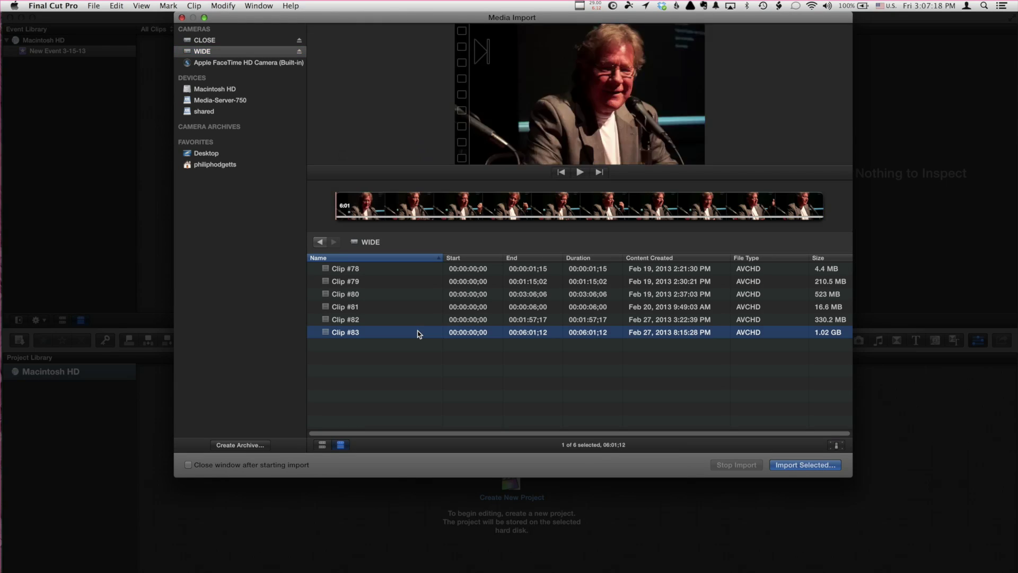
left_click(788, 466)
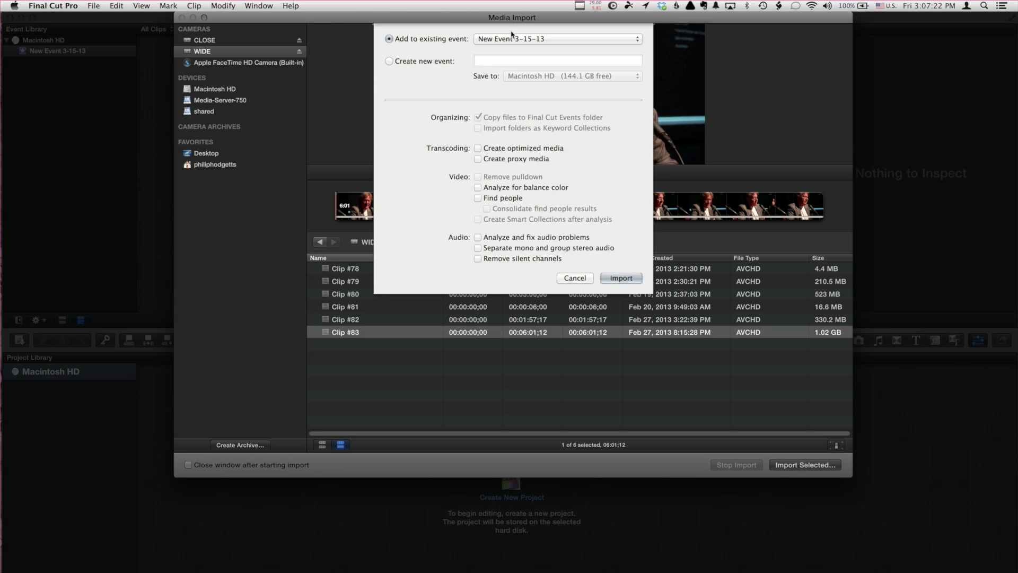
left_click(459, 62)
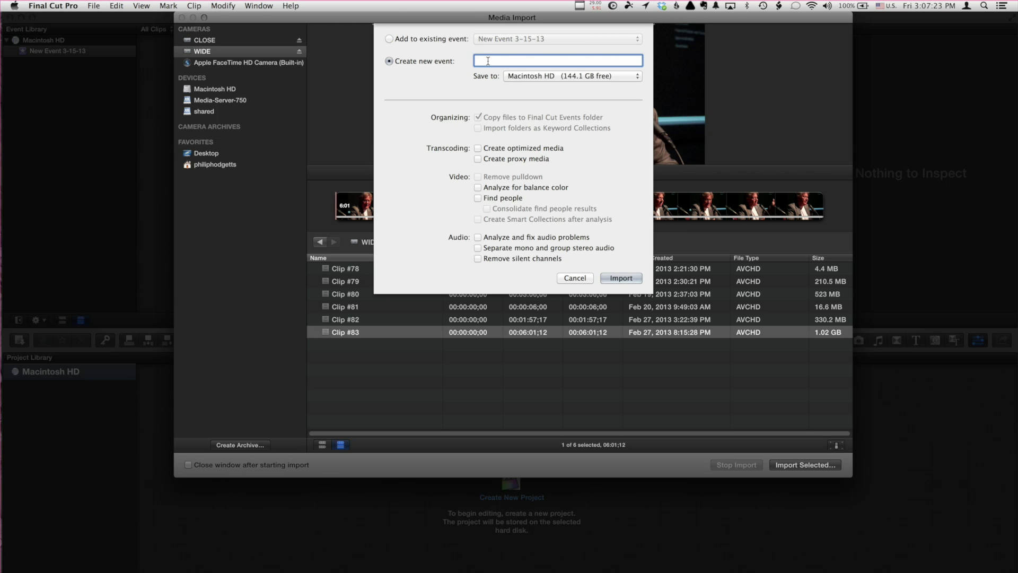
type("LACPUG Interview Demo")
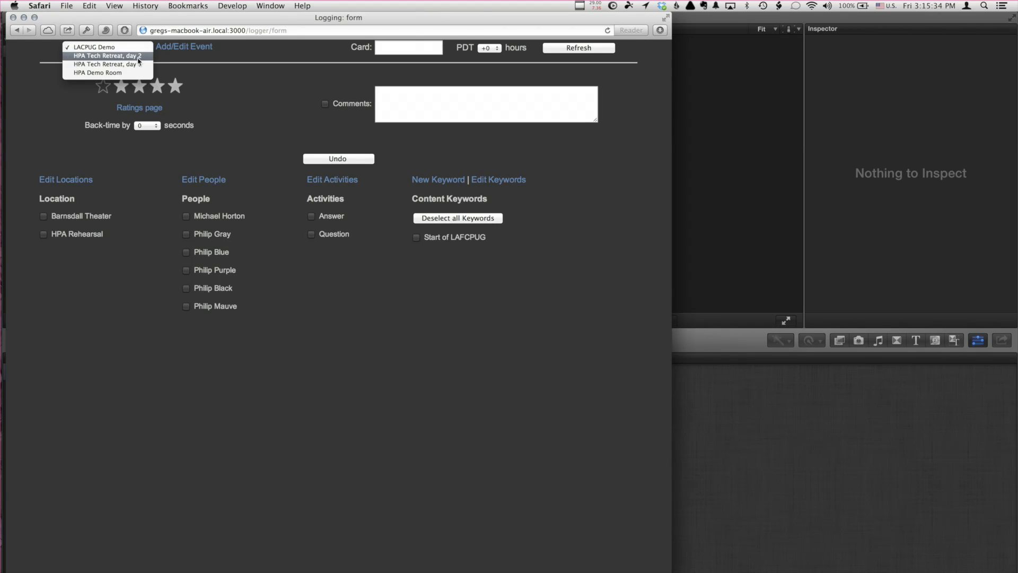
- Keep LACPUG Demo as the logging event and tick the Answer activity in the web logger
left_click(139, 49)
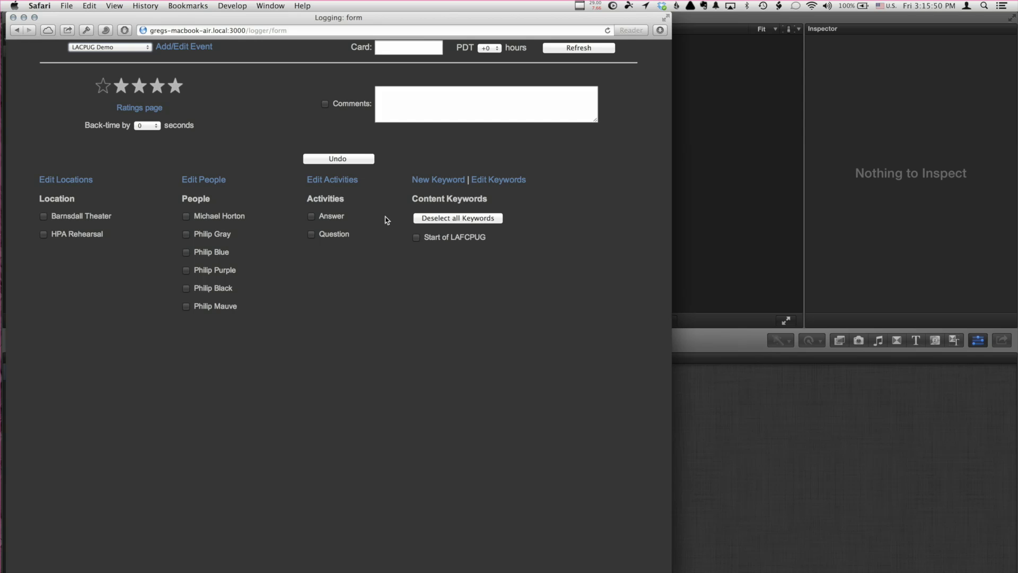
key("super+Tab")
key("super+Tab")
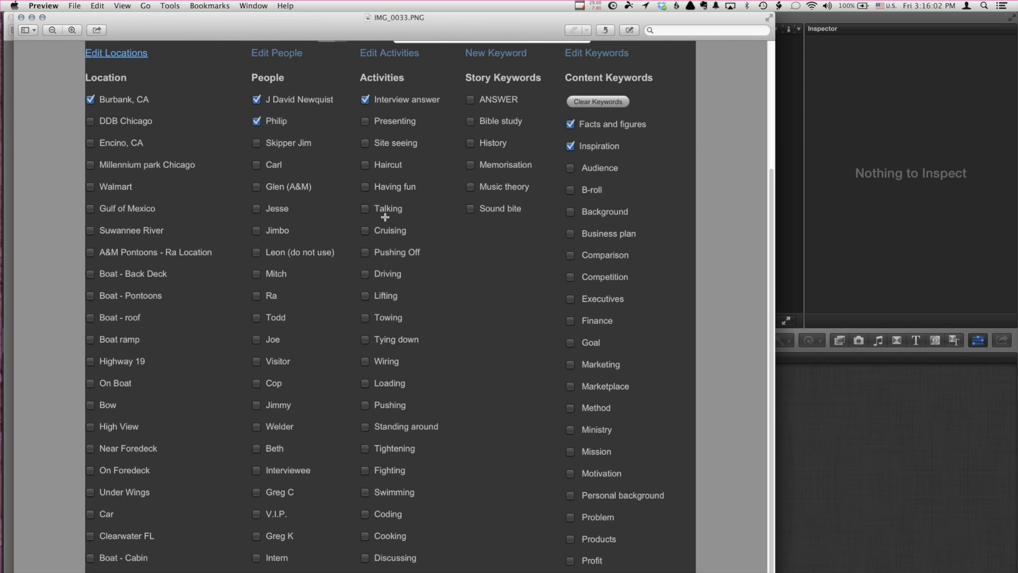
key("super+Tab")
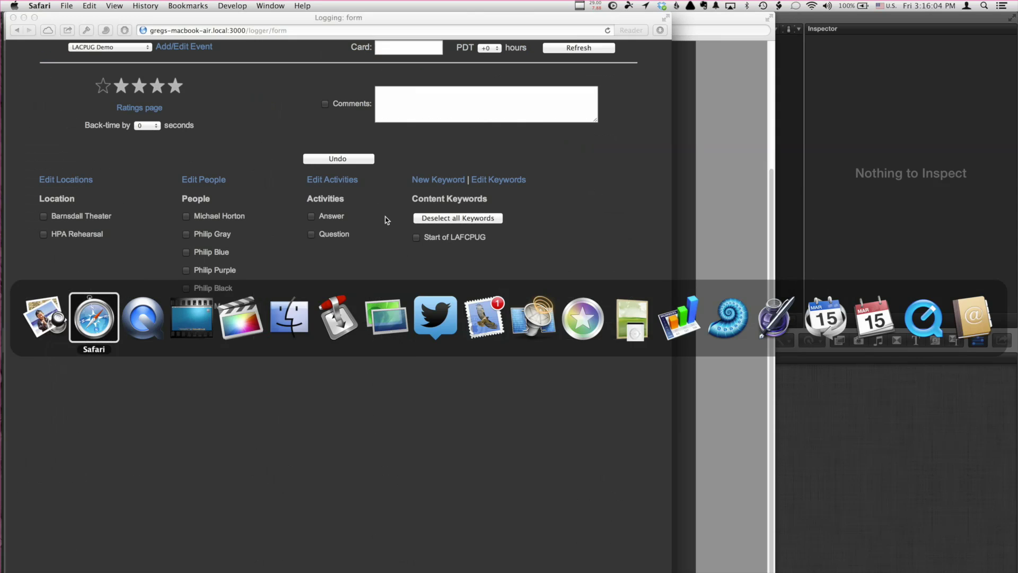
left_click(335, 219)
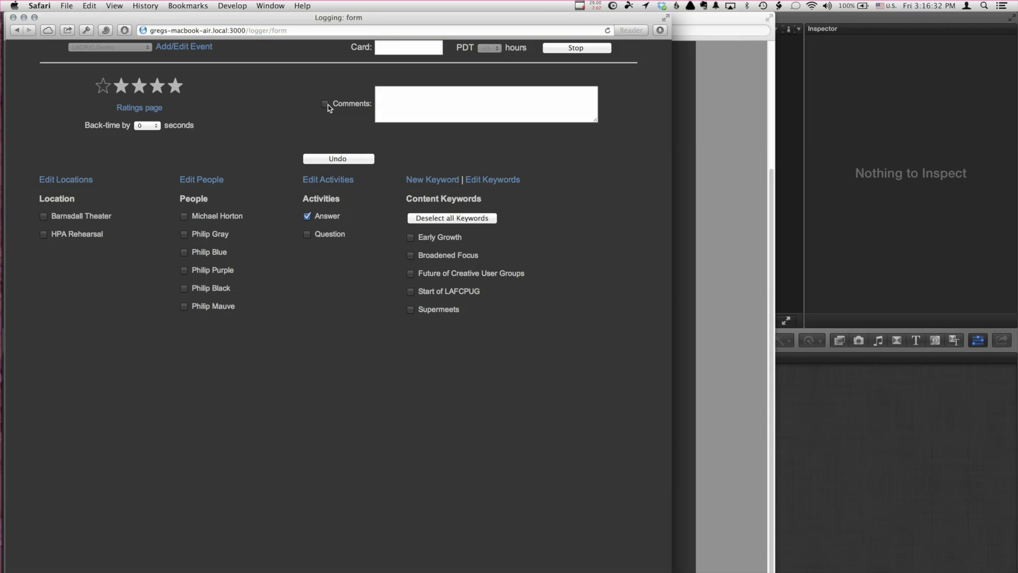
- Stop and restart logging, then tag the new take with Answer and the Early Growth keyword
left_click(556, 48)
left_click(437, 65)
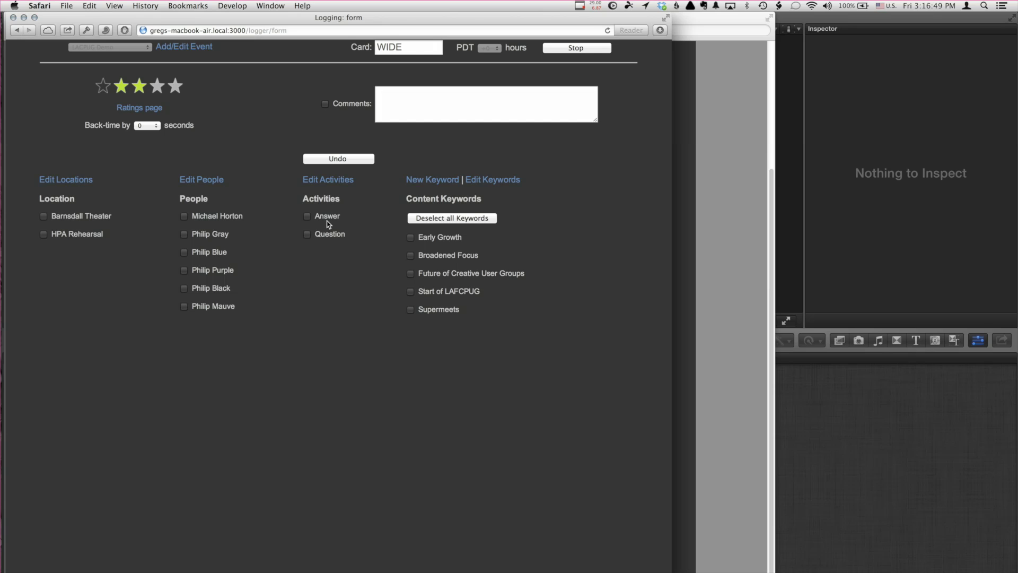
left_click(324, 217)
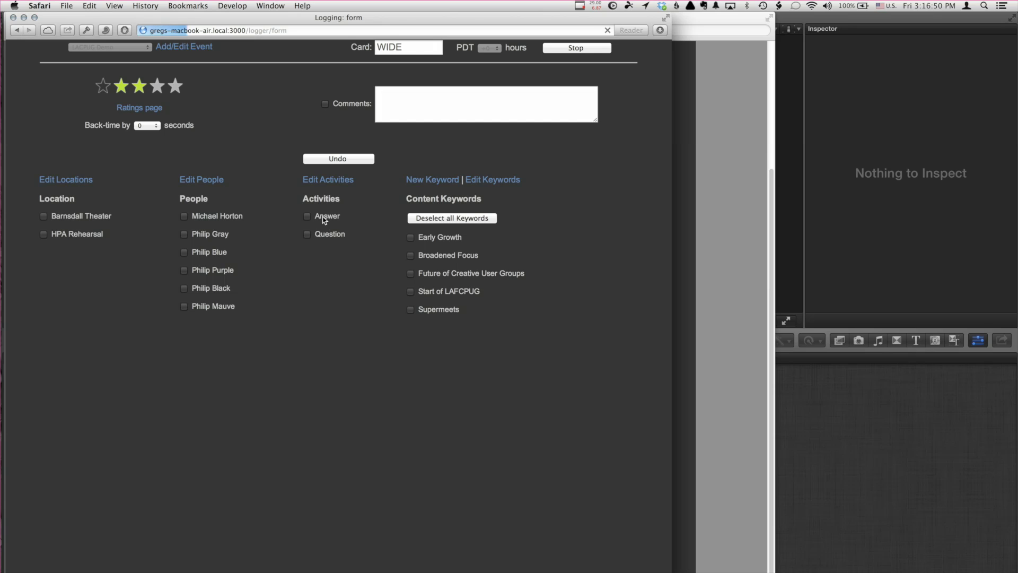
left_click(411, 238)
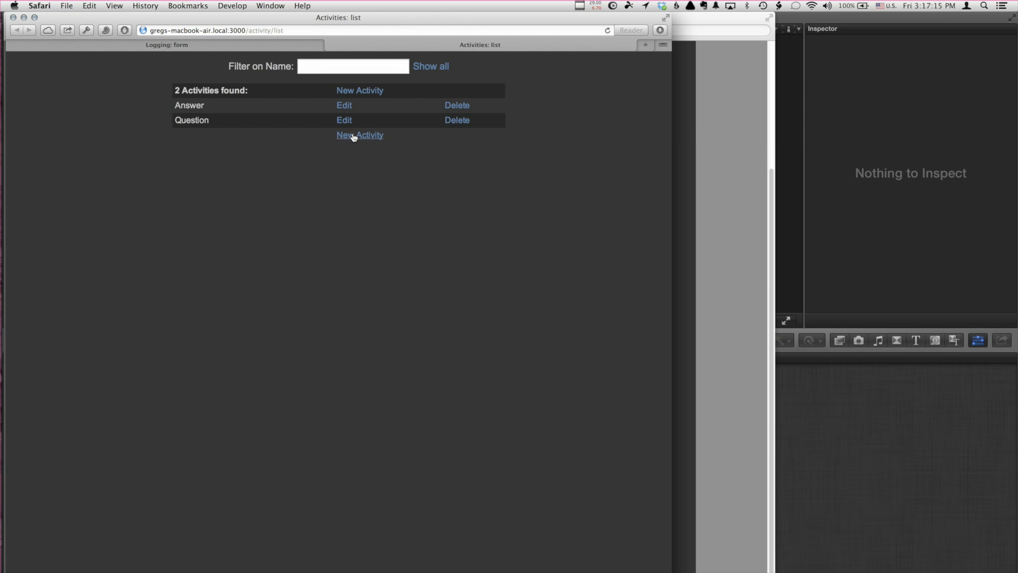
- Return to the logging form, then select both Feb 27, 2013 interview clips in Final Cut Pro
left_click(276, 48)
left_click(276, 48)
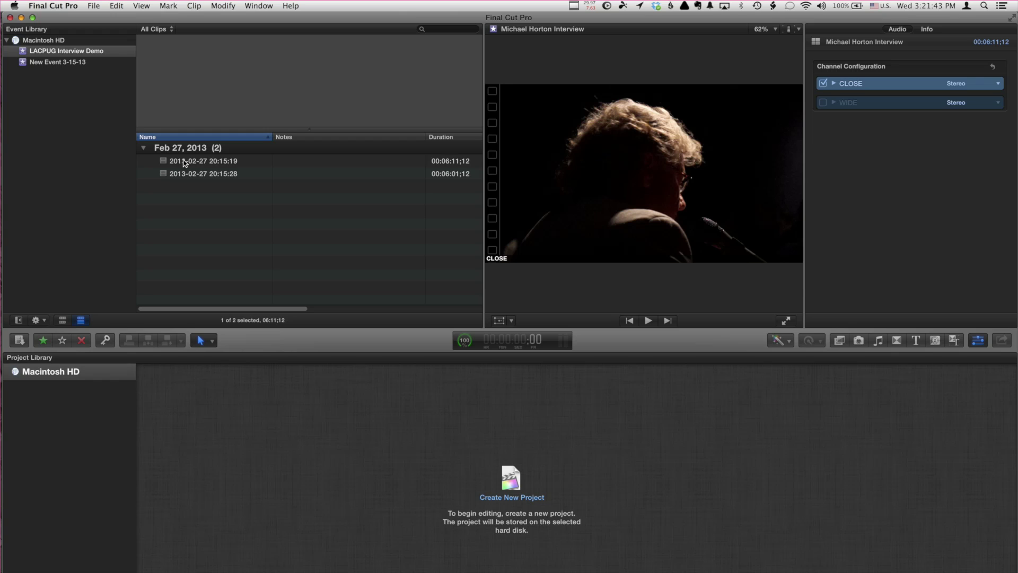
left_click(187, 161)
left_click(187, 173, "shift")
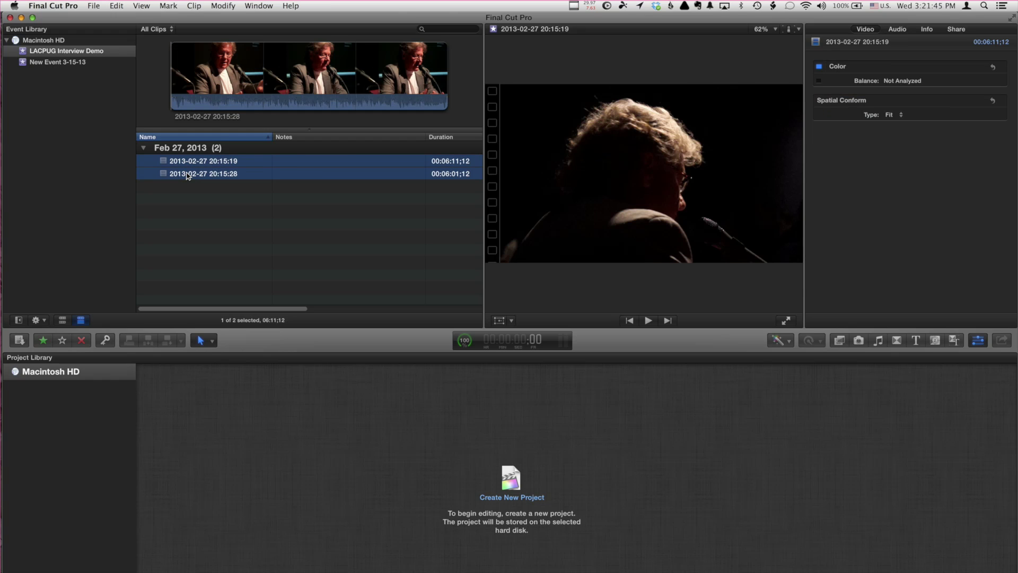
- Create a multicam clip from the two selected clips, naming it after the interviewee's interview
right_click(187, 175)
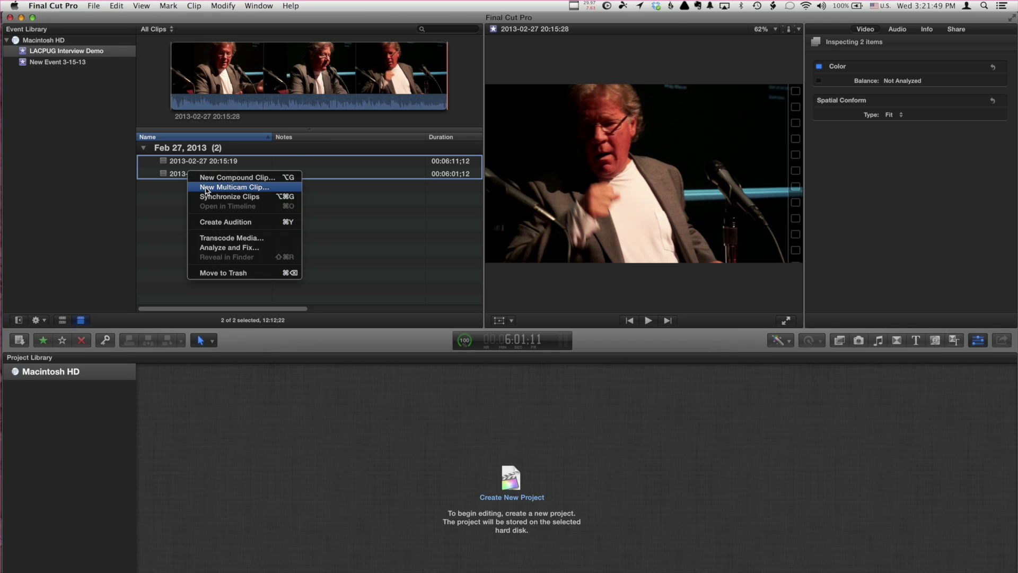
left_click(207, 188)
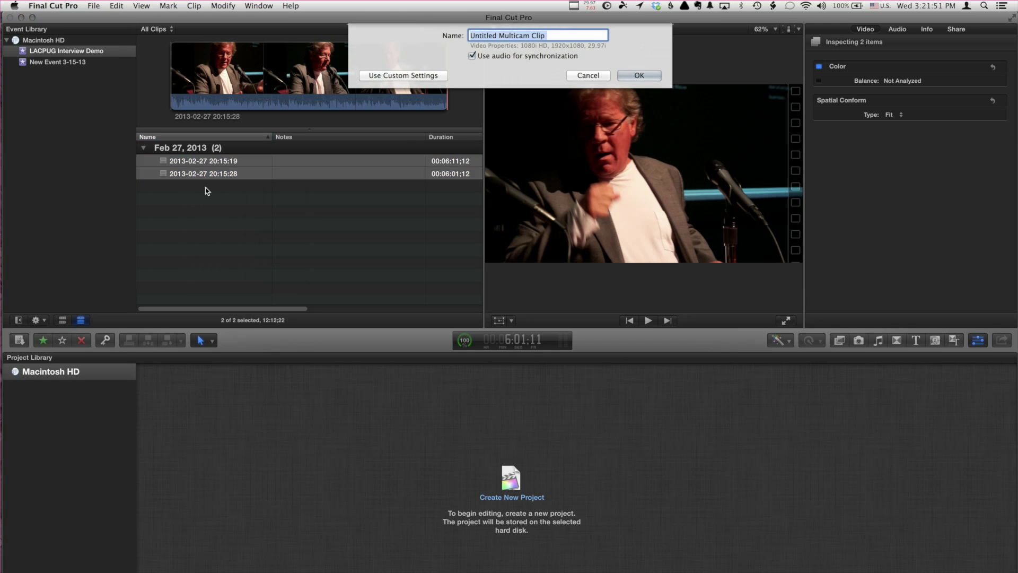
type("Michael Horton Interview")
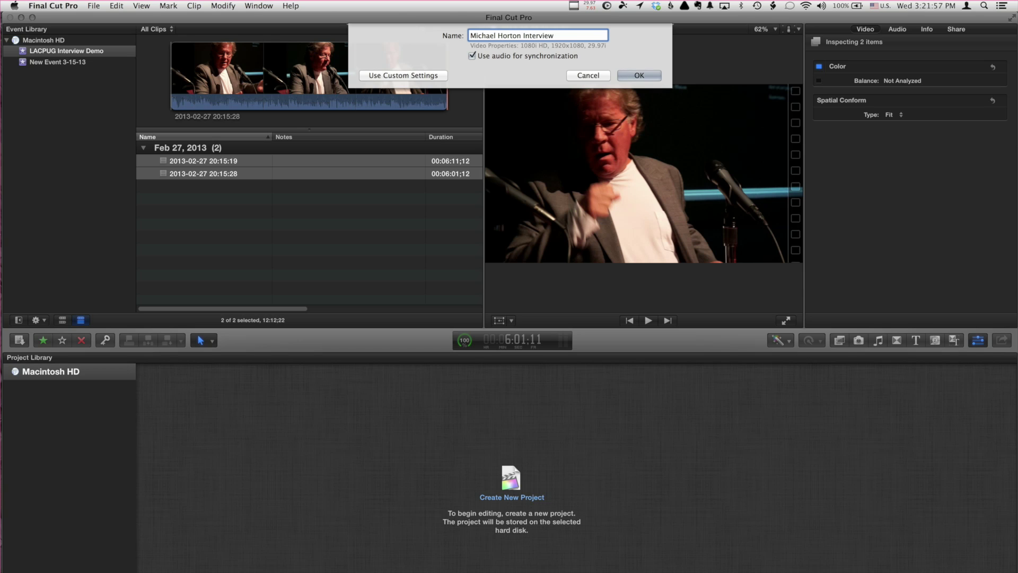
key("Return")
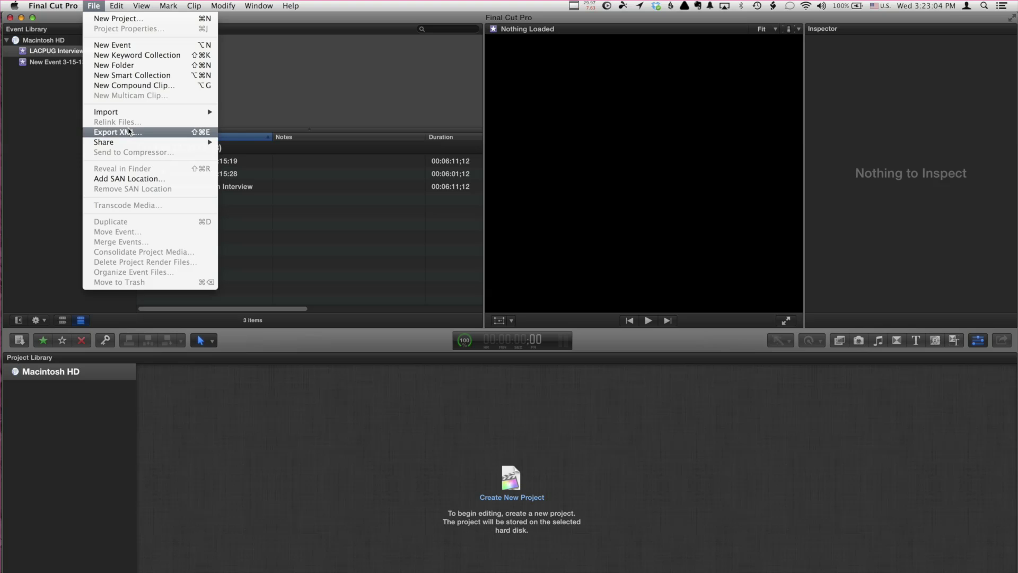
- Export the event as Final Cut XML to the Desktop and switch to Lumberjack
left_click(129, 131)
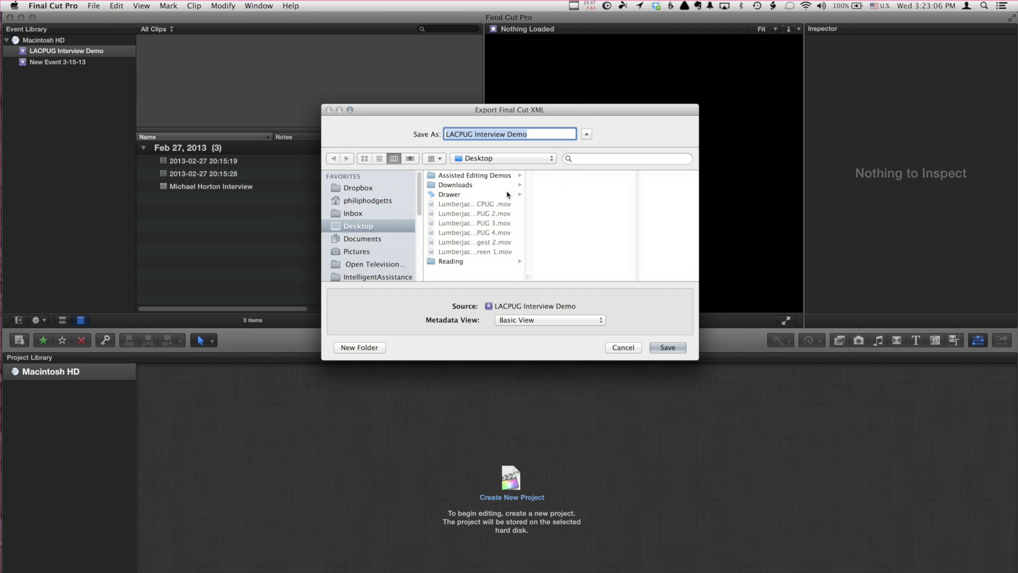
left_click(666, 348)
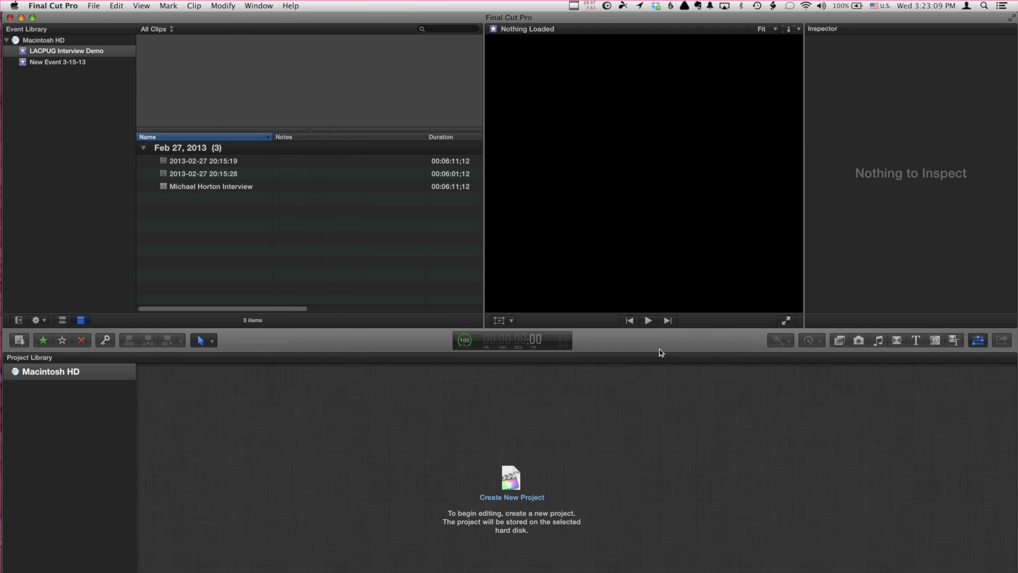
key("super+Tab")
key("super+Tab")
key("super+Tab")
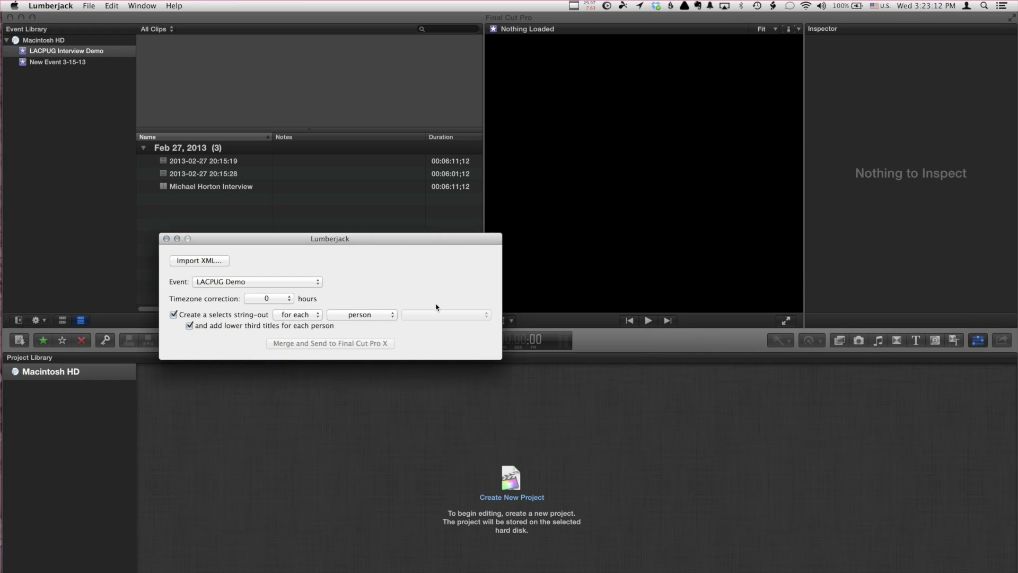
- Load LACPUG Interview Demo.fcpxml for merging, keeping LACPUG Demo as the target event
left_click(213, 264)
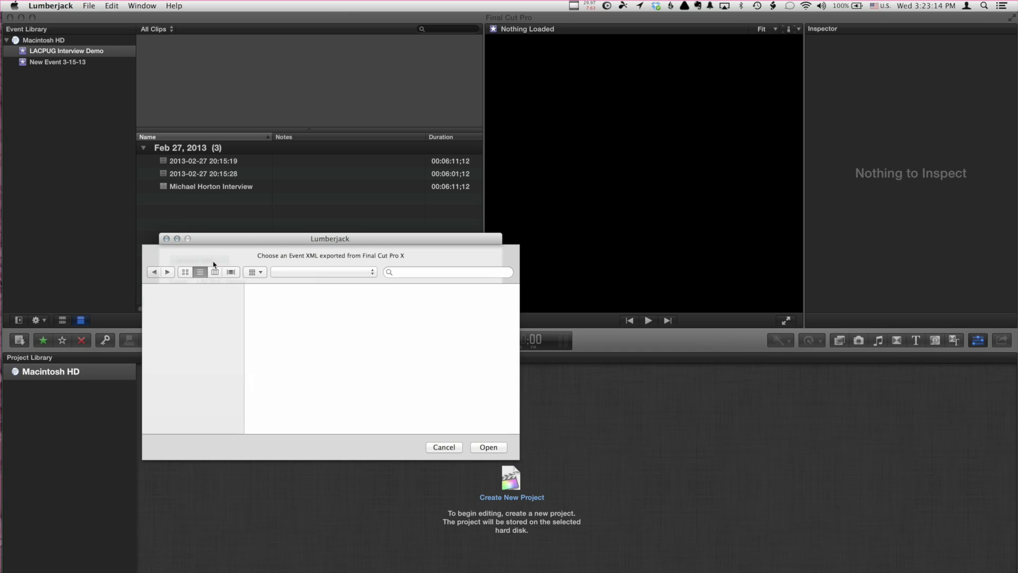
left_click(341, 329)
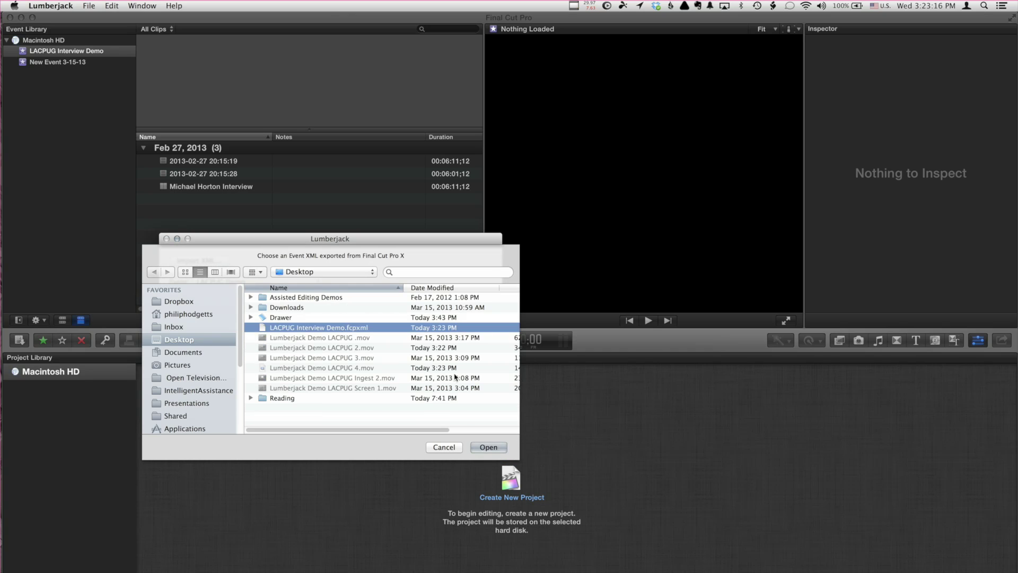
left_click(487, 447)
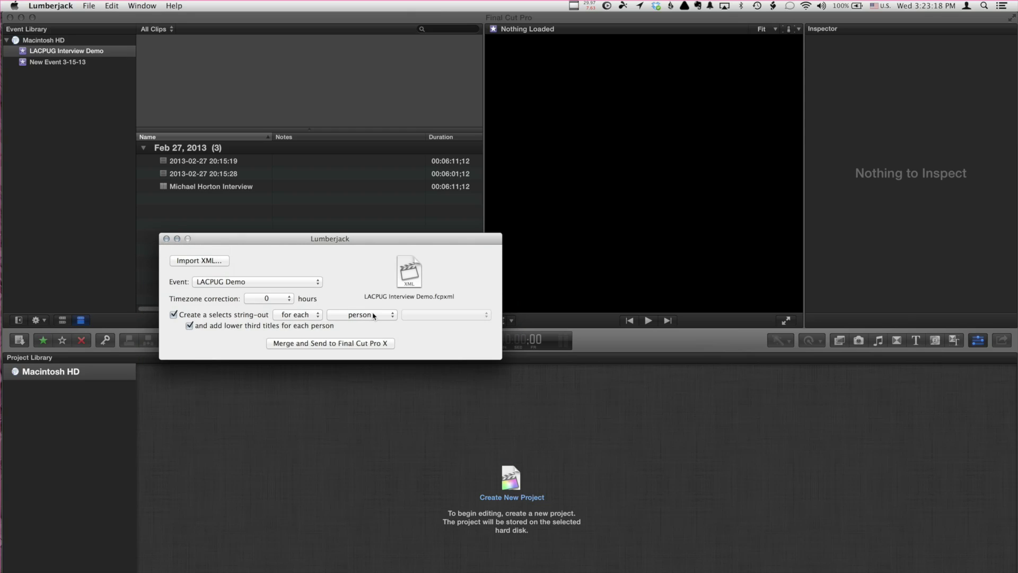
left_click(287, 283)
left_click(288, 283)
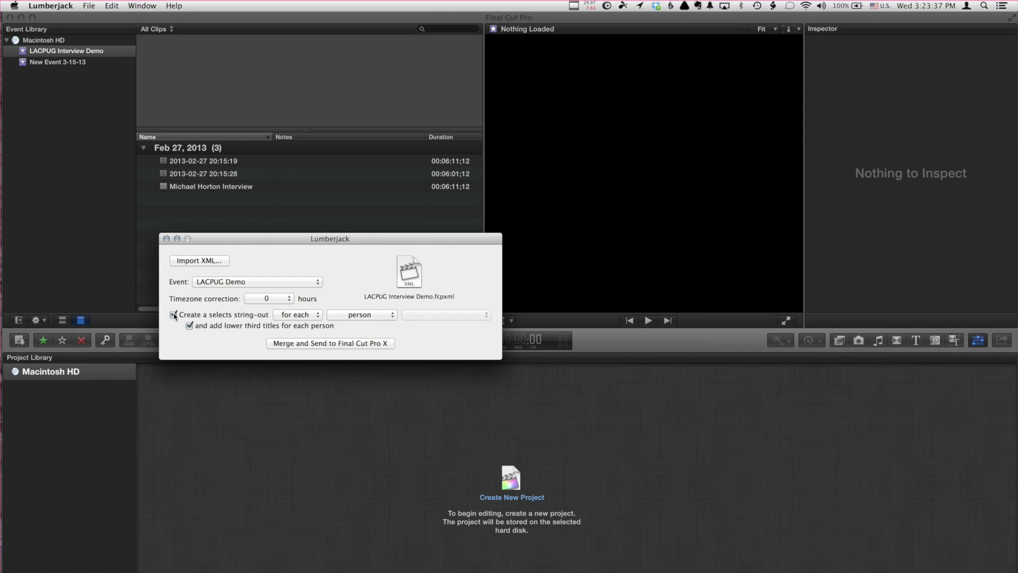
- Set the selects string-out to the single interviewee, then merge and send to Final Cut Pro X
left_click(174, 315)
left_click(174, 315)
left_click(368, 316)
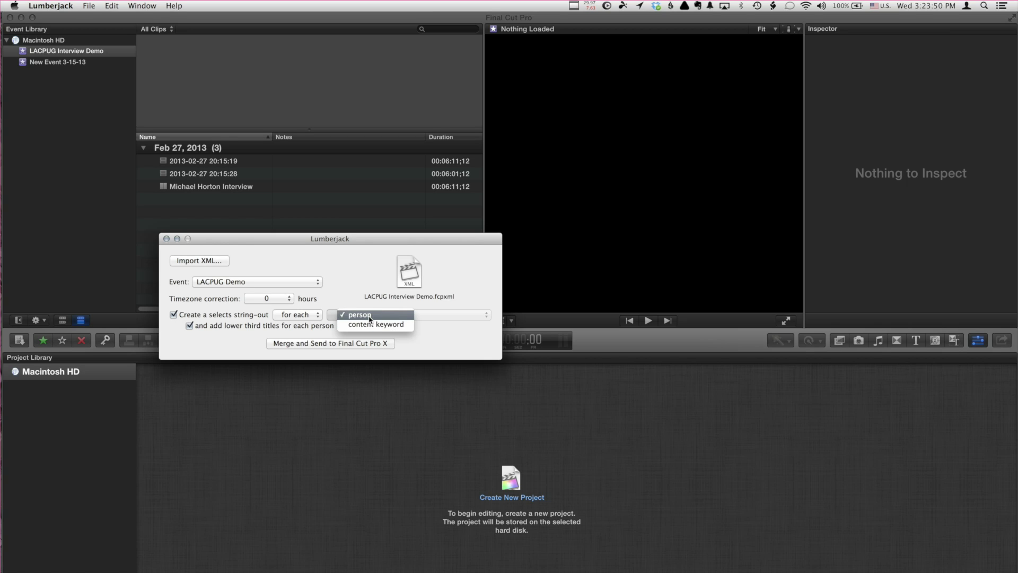
left_click(370, 315)
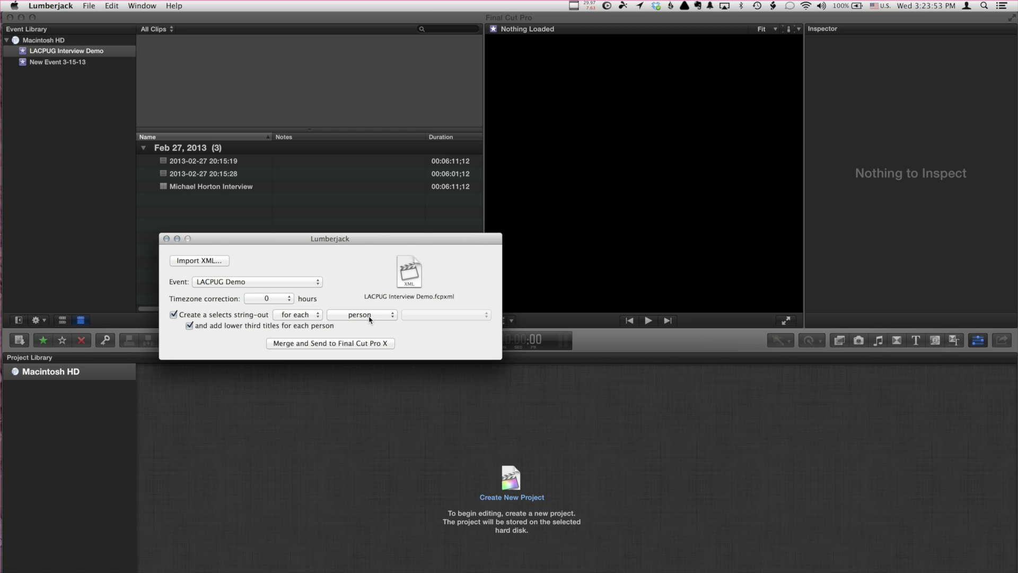
left_click(304, 316)
left_click(302, 326)
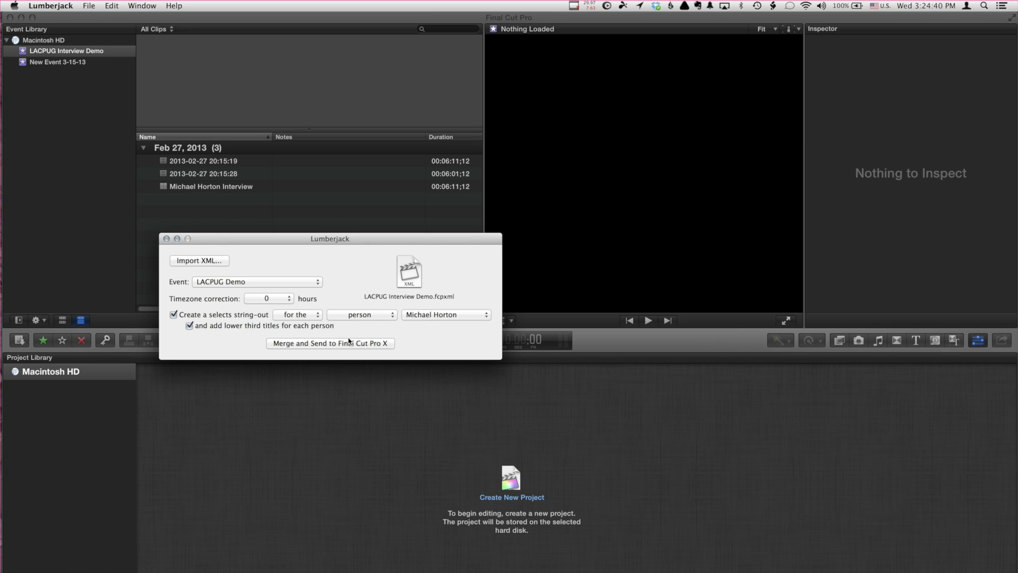
left_click(353, 344)
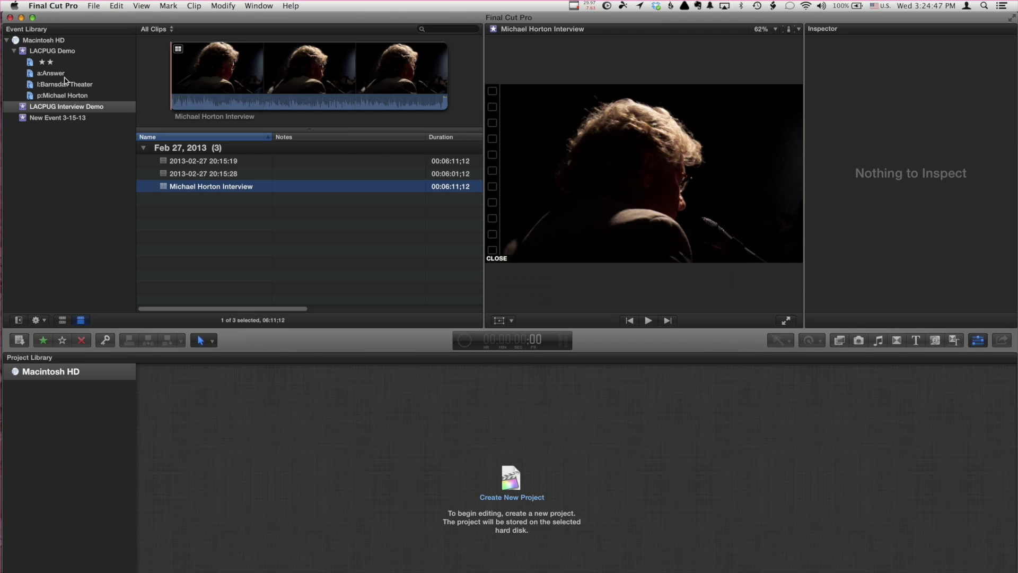
- Expand the merged interview clip and preview its Early Growth, Supermeets and Broadened Focus ranges
left_click(65, 53)
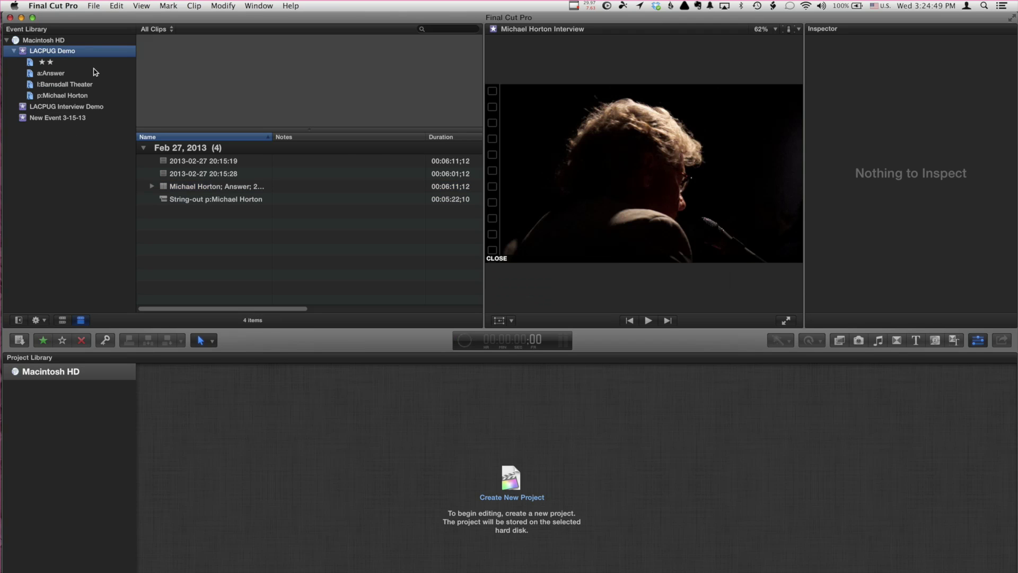
left_click(170, 188)
left_click(152, 186)
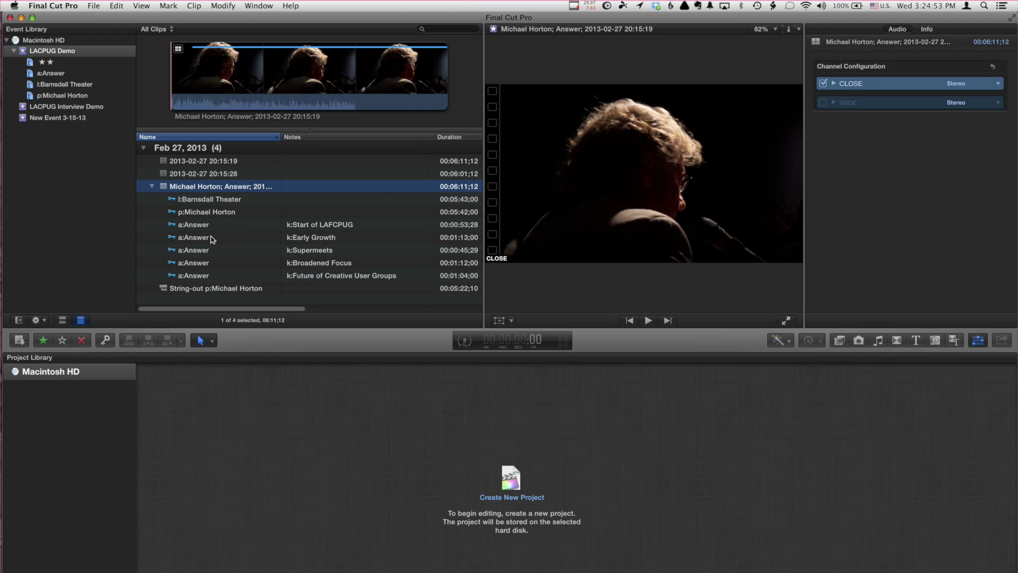
left_click(214, 238)
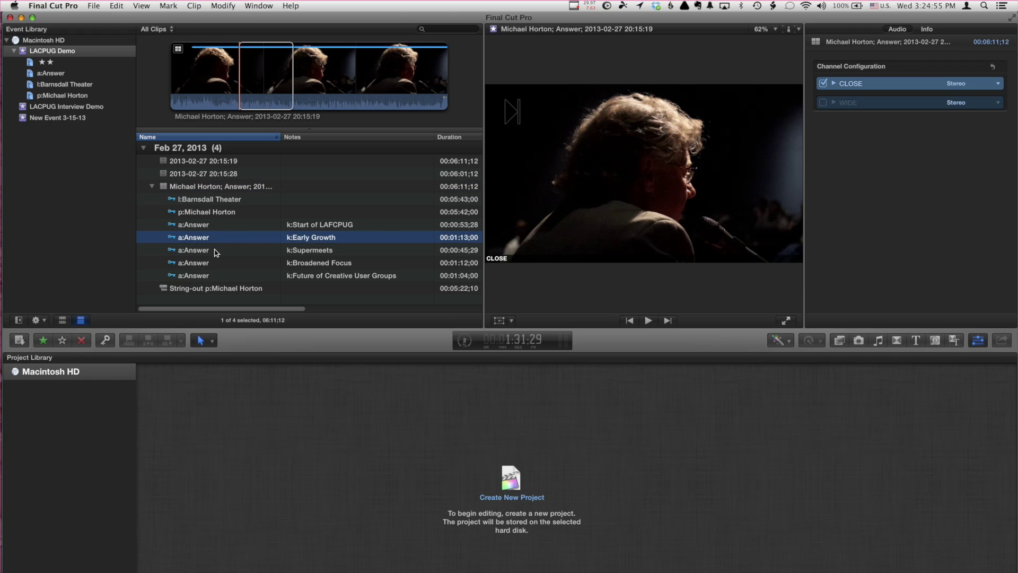
left_click(218, 250)
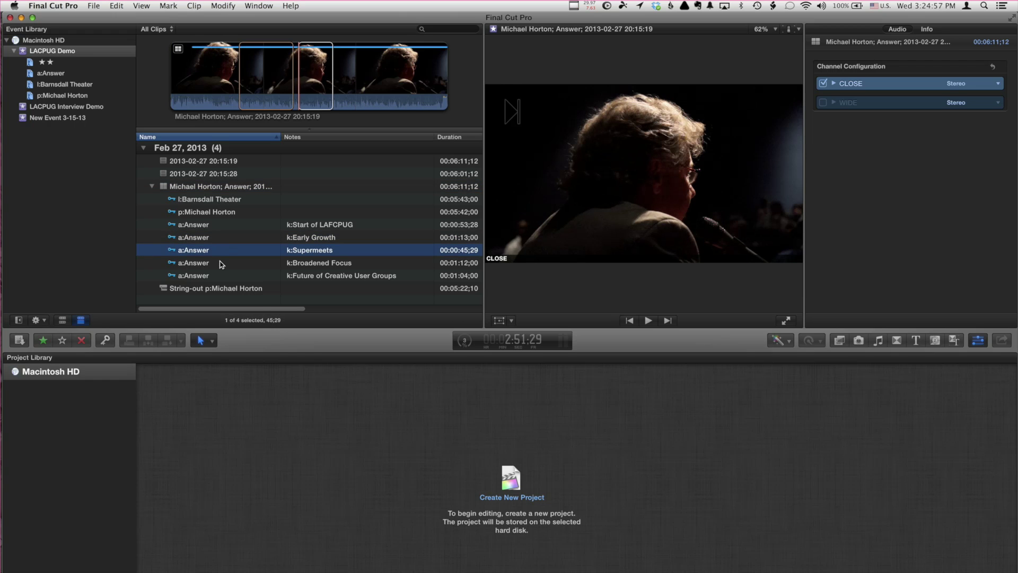
left_click(222, 264)
- Preview the Future of Creative User Groups range, then open the interviewee's string-out at about 50 seconds
left_click(231, 277)
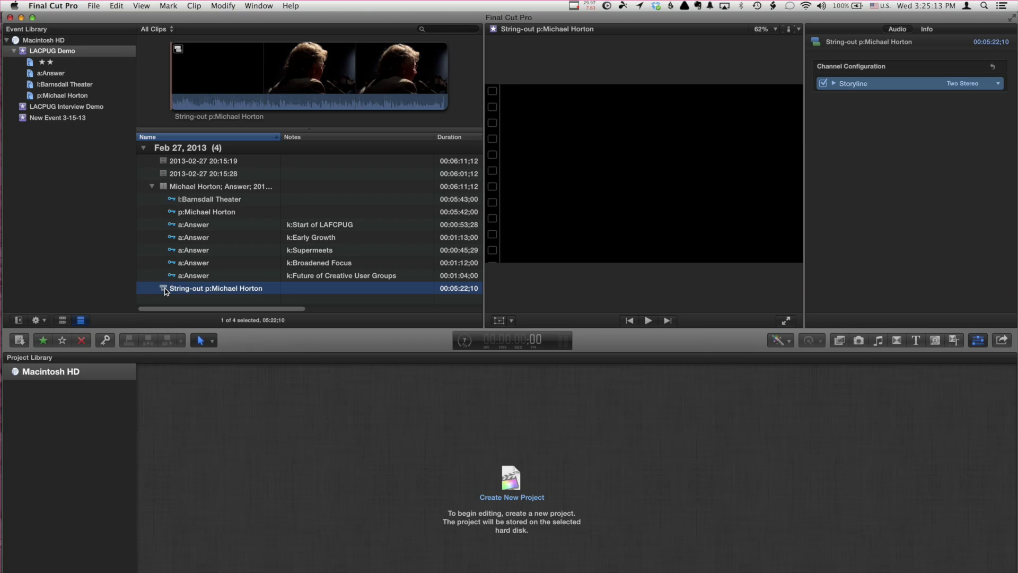
double_click(165, 289)
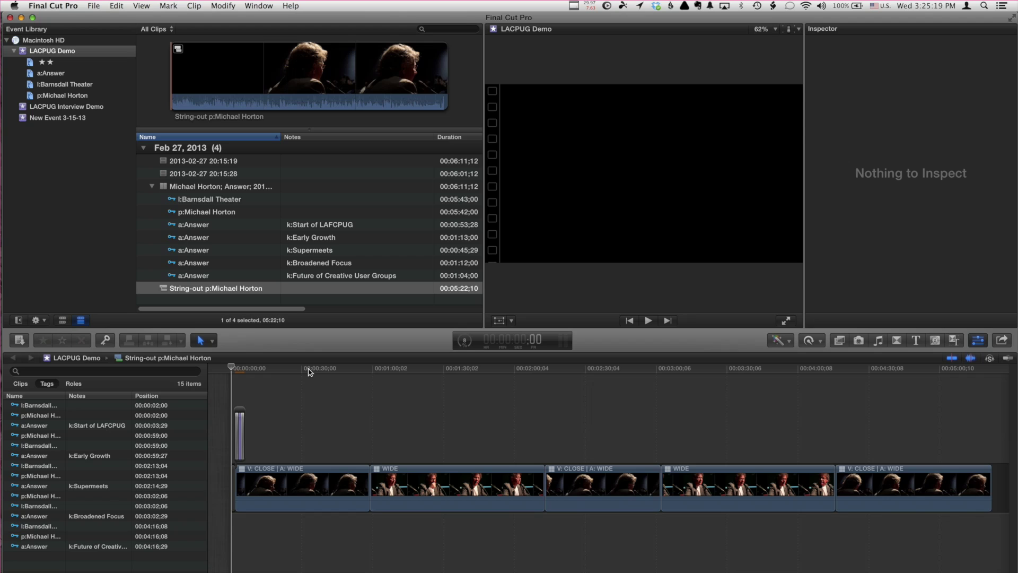
left_click(349, 376)
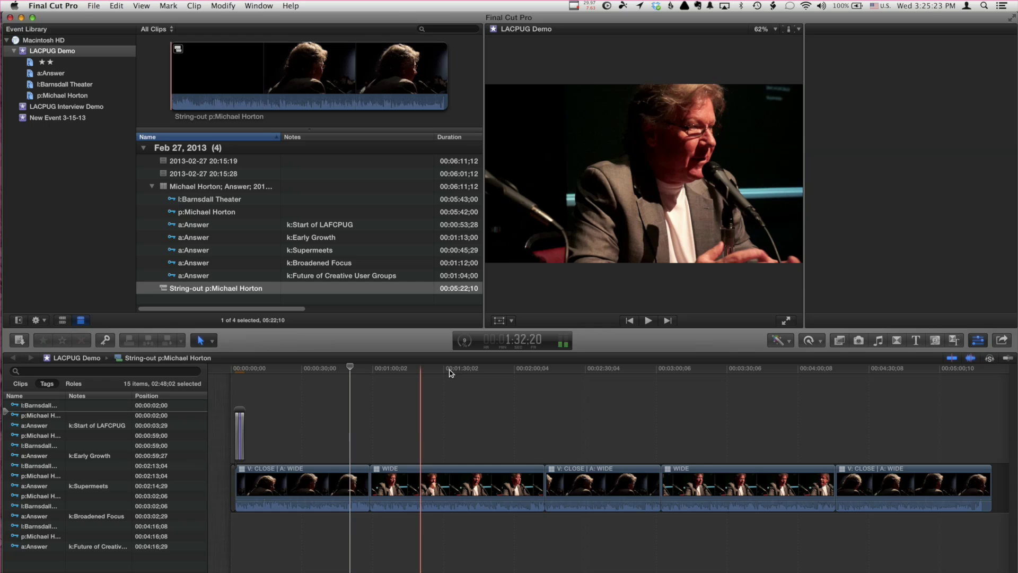